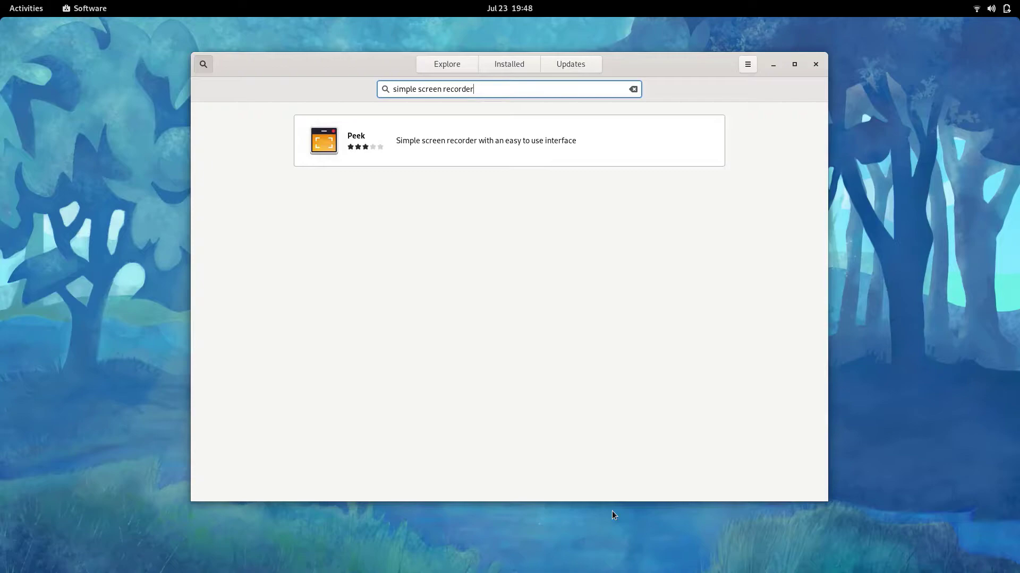
# Replace the search with 'kdenlive' in GNOME Software, which shows No Application Found
pyautogui.press('BackSpace')
pyautogui.press('BackSpace')
pyautogui.press('BackSpace')
pyautogui.press('BackSpace')
pyautogui.press('BackSpace')
pyautogui.press('BackSpace')
pyautogui.press('BackSpace')
pyautogui.press('BackSpace')
pyautogui.press('BackSpace')
pyautogui.press('BackSpace')
pyautogui.press('BackSpace')
pyautogui.press('BackSpace')
pyautogui.press('BackSpace')
pyautogui.press('BackSpace')
pyautogui.press('BackSpace')
pyautogui.press('BackSpace')
pyautogui.press('BackSpace')
pyautogui.press('BackSpace')
pyautogui.press('BackSpace')
pyautogui.press('BackSpace')
pyautogui.write('kdenlive')
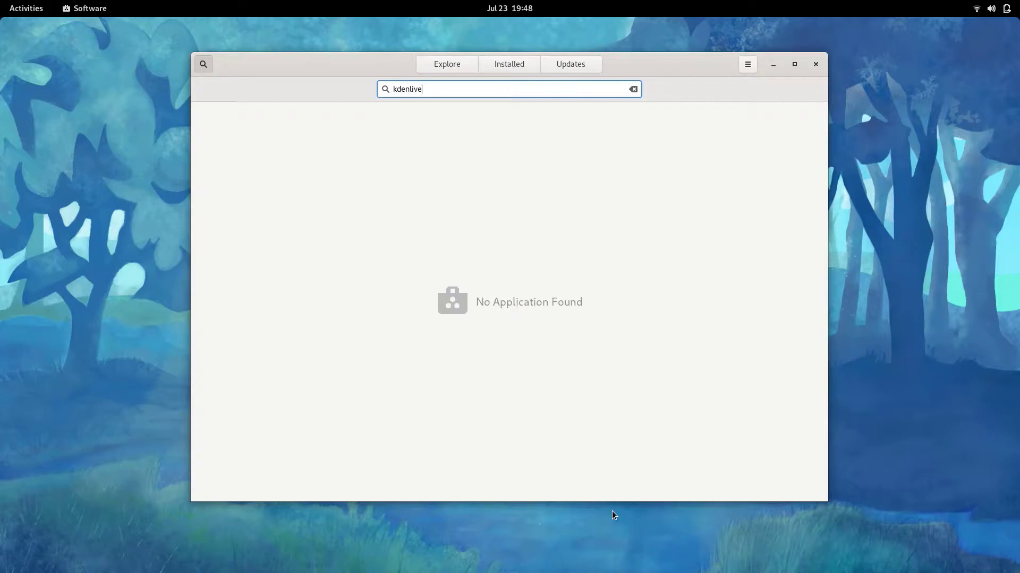
# Launch Terminal from the activities overview and bring its window to the front
pyautogui.press('super')
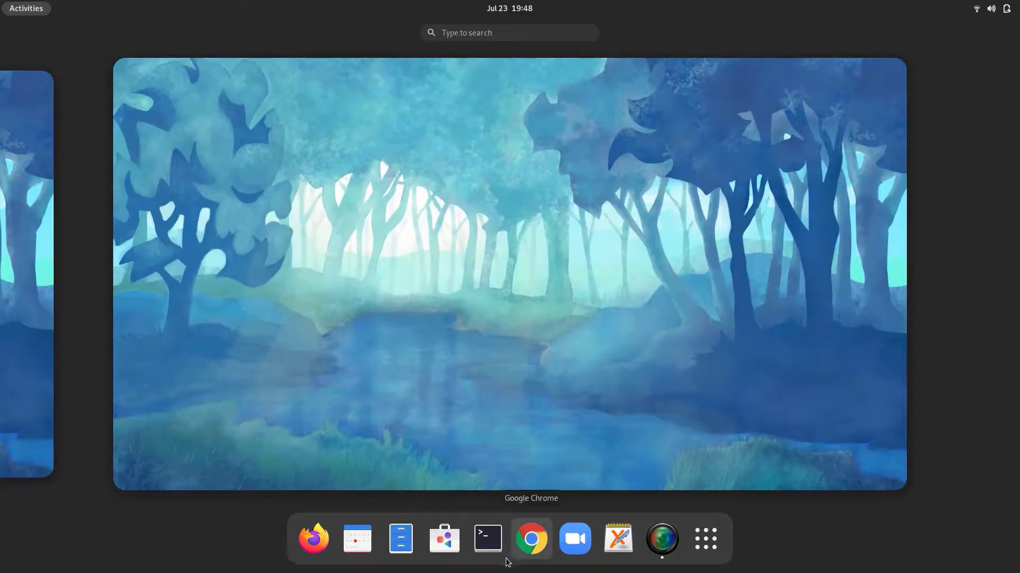
pyautogui.click(487, 541)
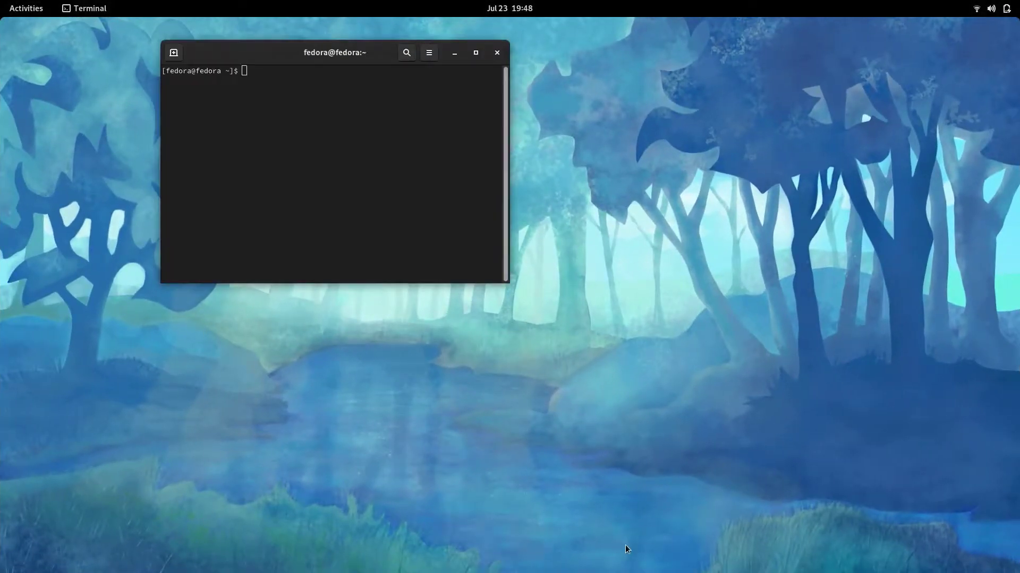
pyautogui.press('super')
pyautogui.click(656, 546)
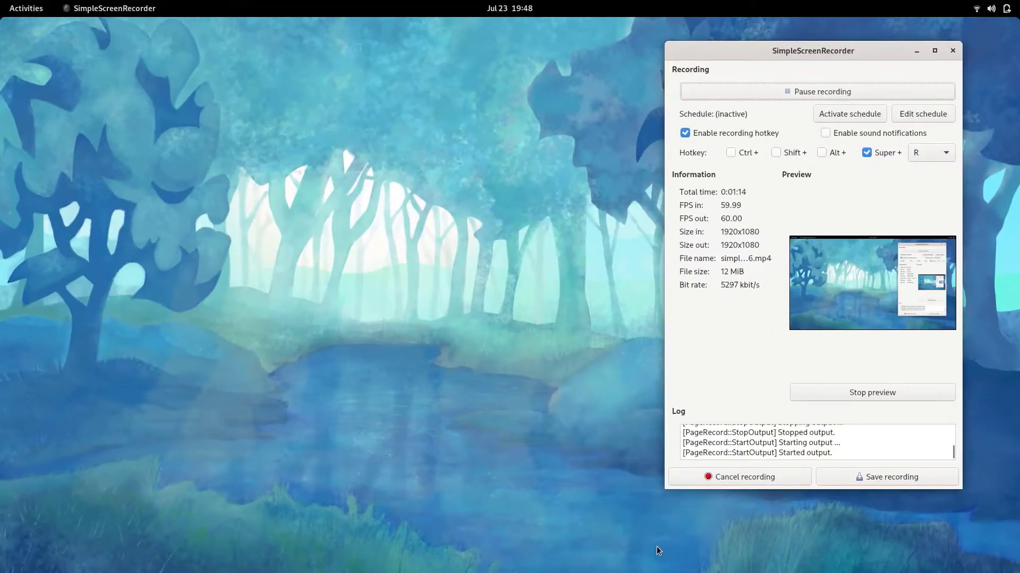
pyautogui.press('super')
pyautogui.click(544, 353)
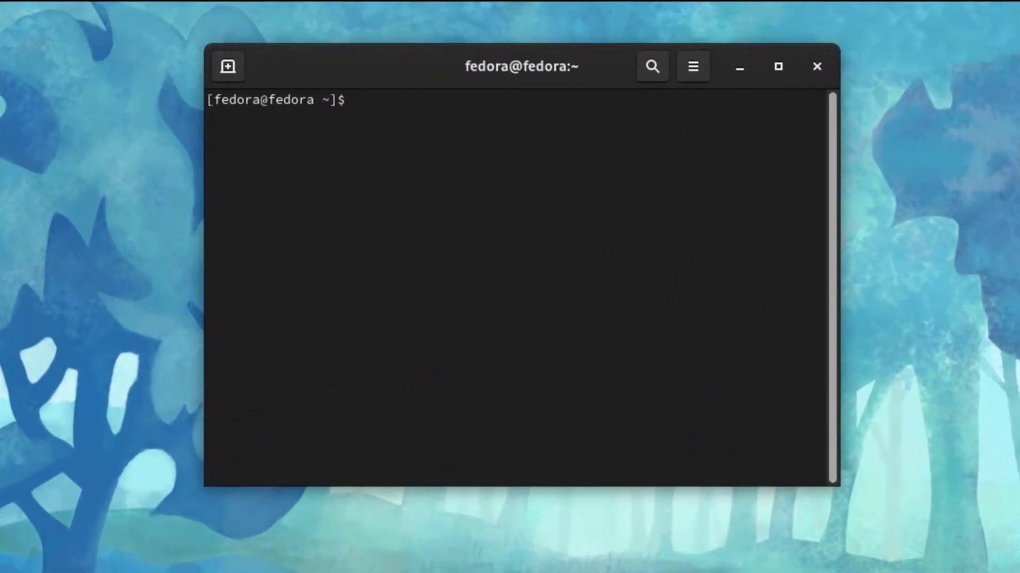
# Run 'sudo dnf install dnfdragora', enter the administrator password, and confirm installing the 17 packages
pyautogui.write('sudo dnf ins')
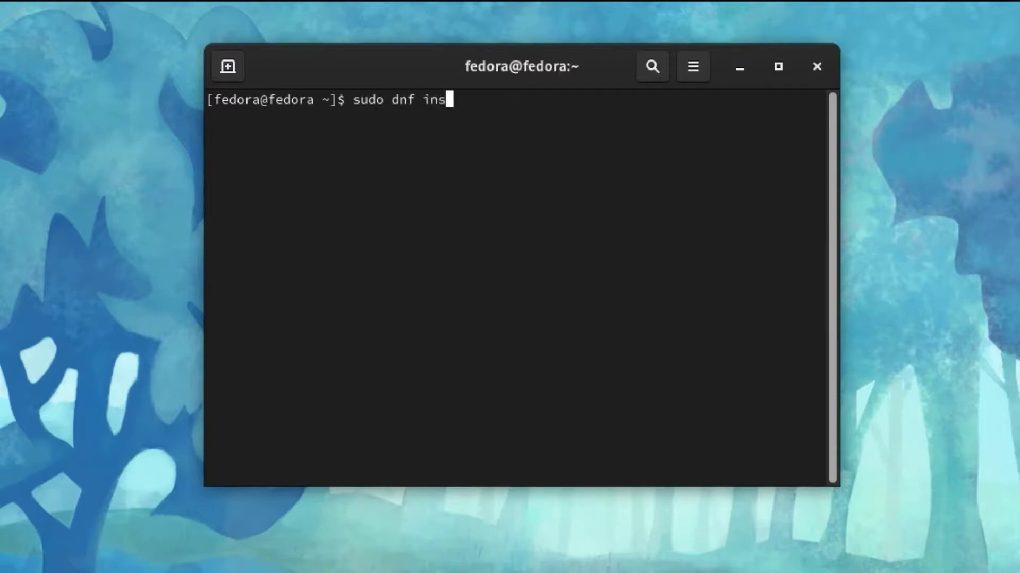
pyautogui.write('tall dnfdra')
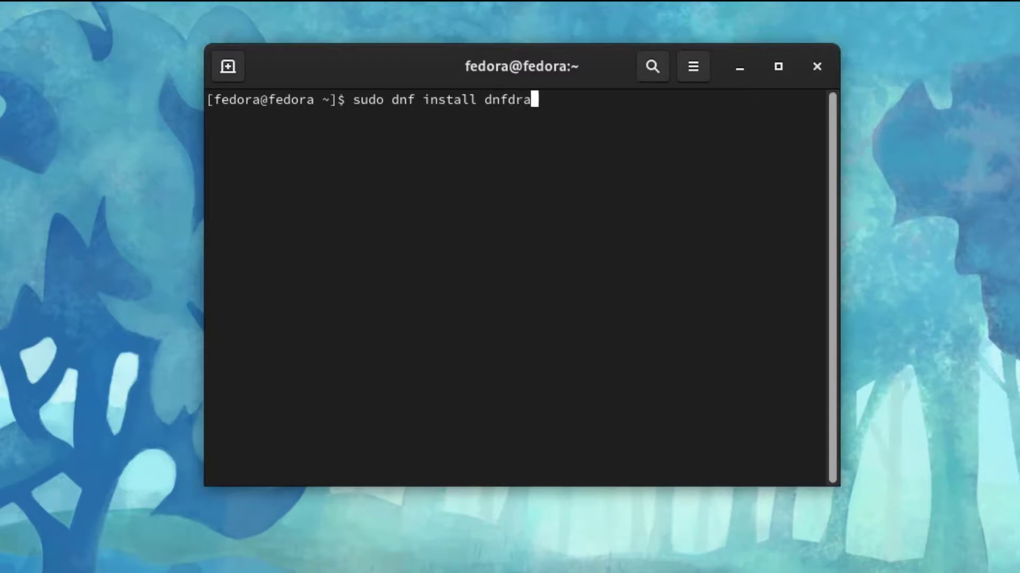
pyautogui.write('gora')
pyautogui.press('Return')
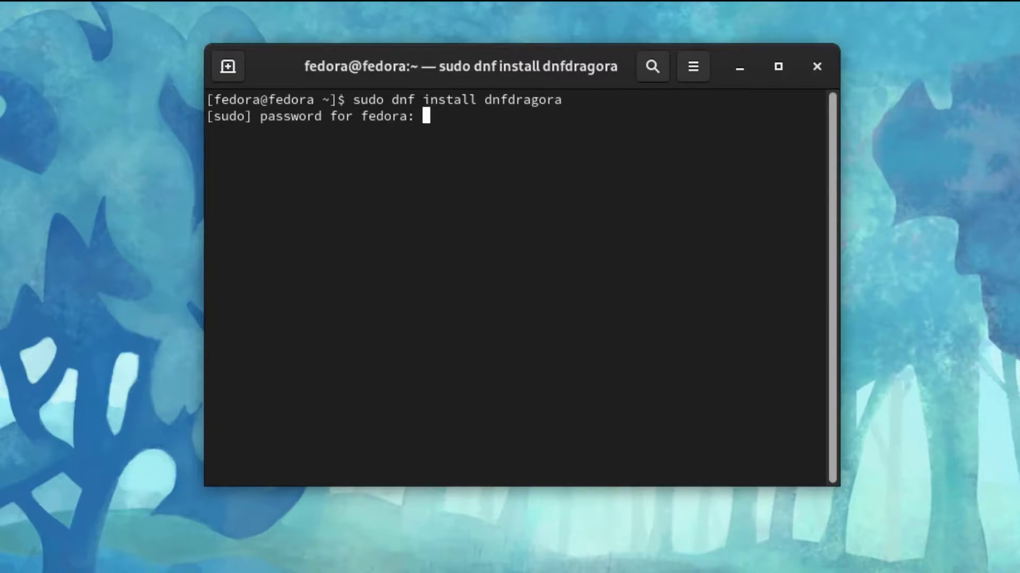
pyautogui.press('Return')
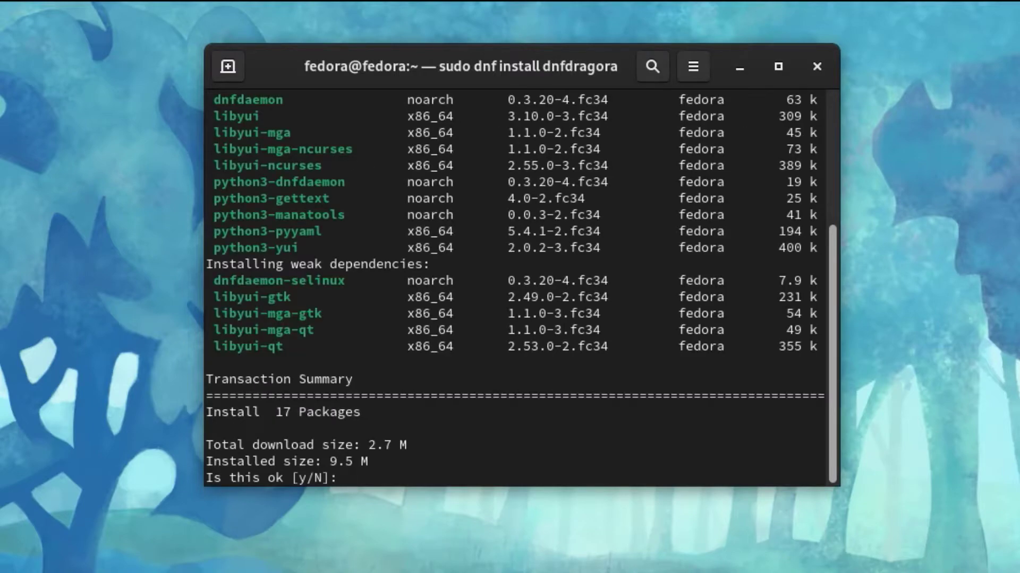
pyautogui.write('y')
pyautogui.press('Return')
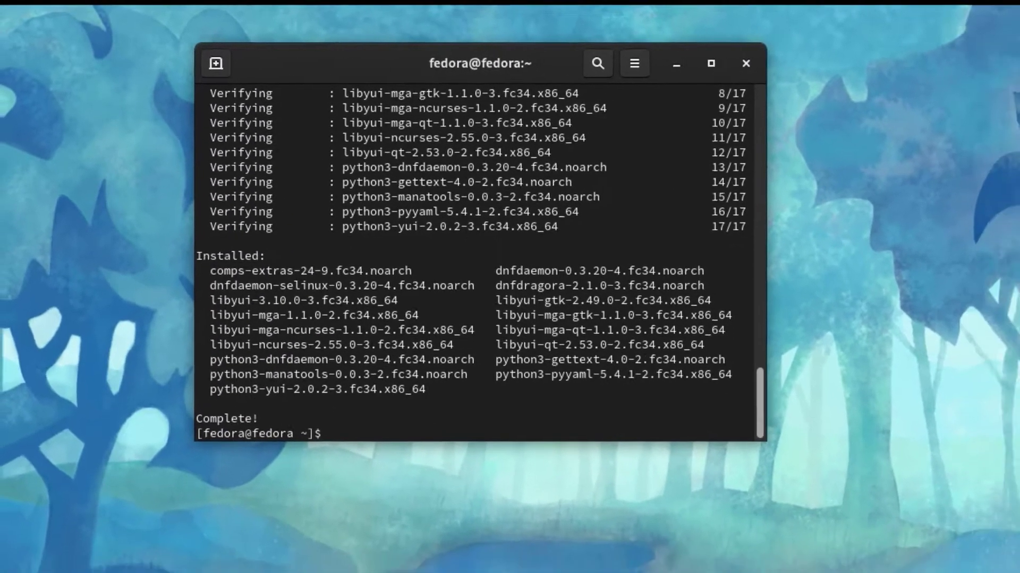
# Close the terminal and launch dnfdragora from the full applications grid
pyautogui.click(738, 63)
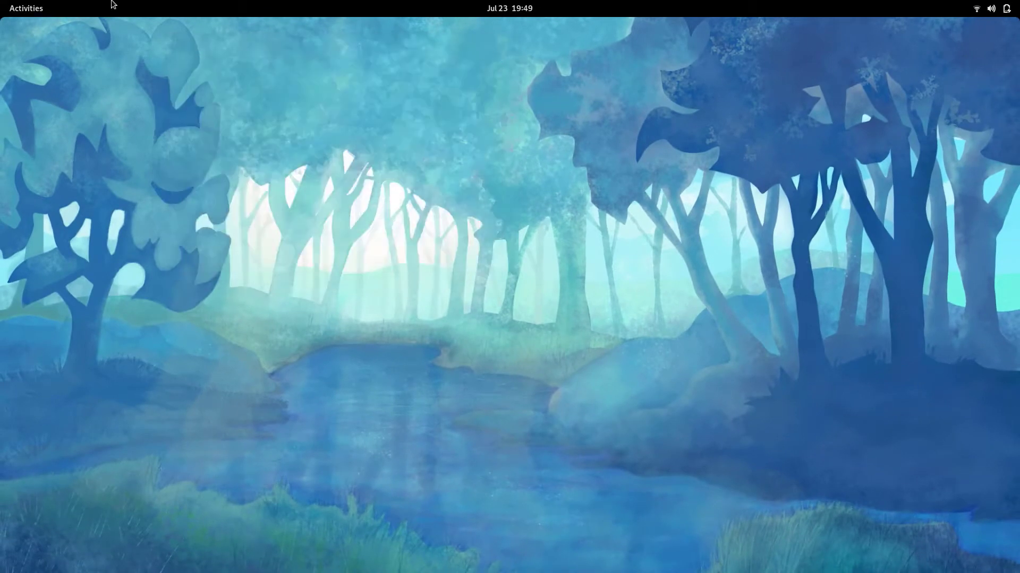
pyautogui.moveTo(1, 6)
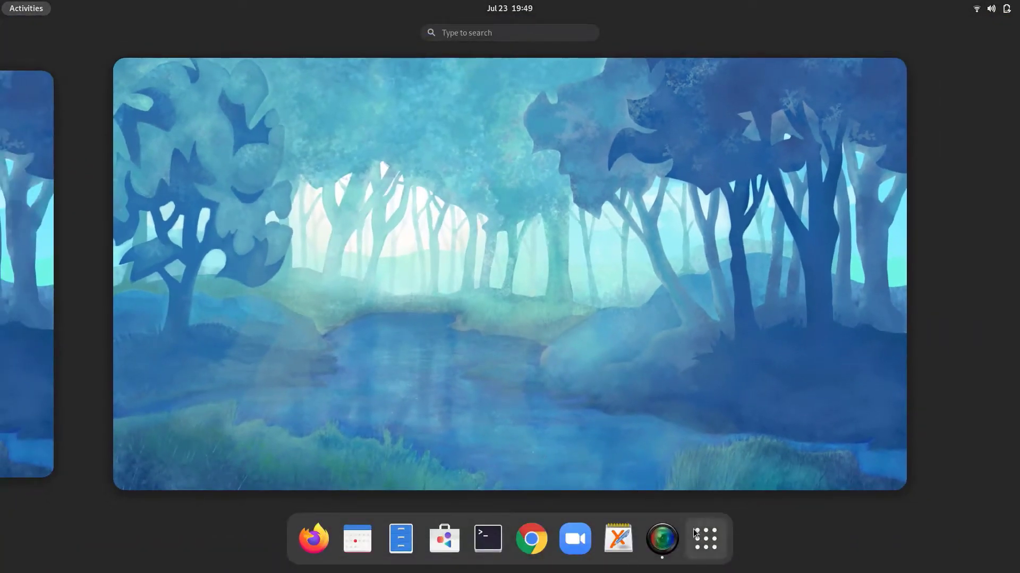
pyautogui.click(705, 538)
pyautogui.click(660, 405)
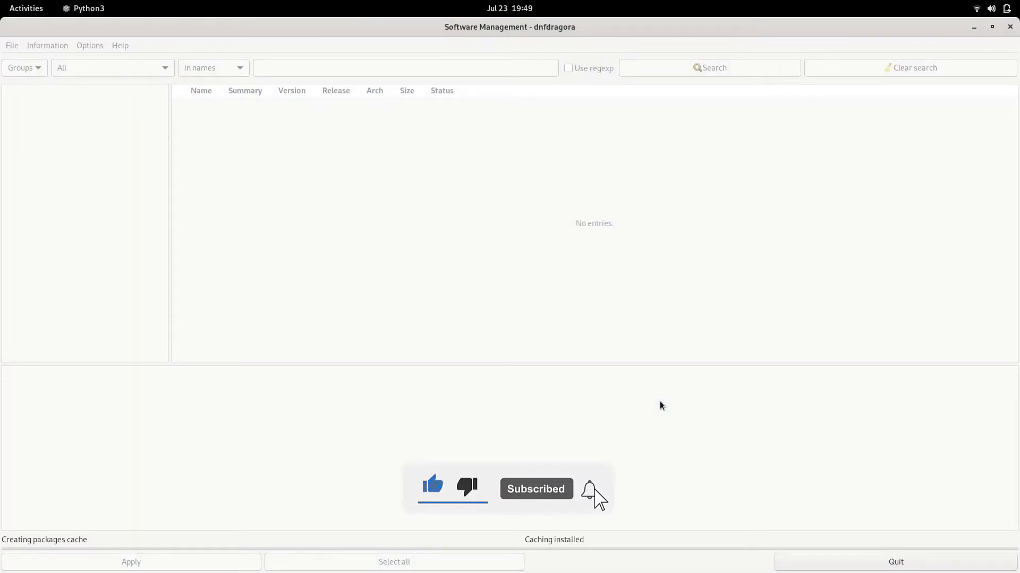
pyautogui.press('super')
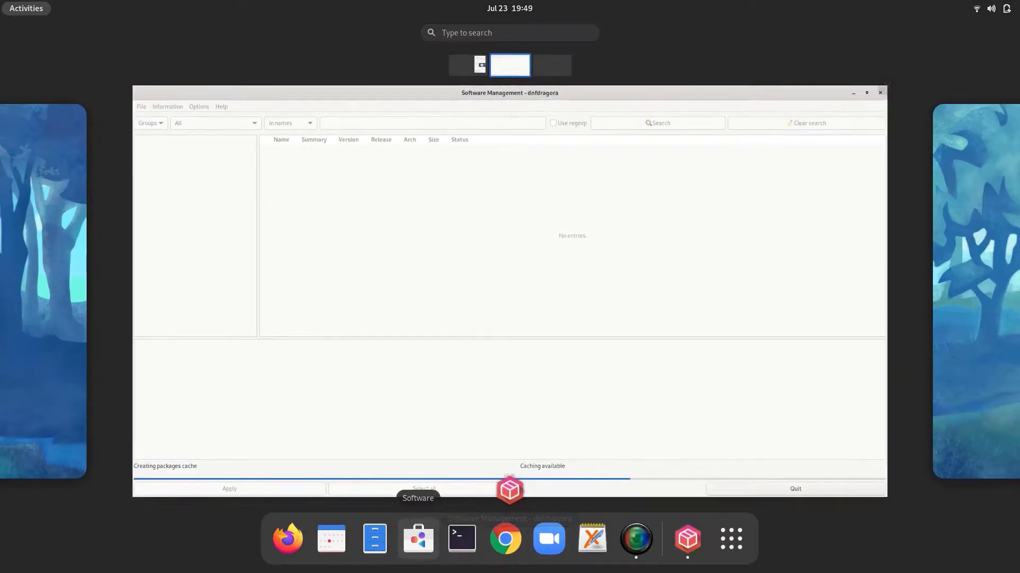
# Search GNOME Software for 'dnfdragora', check its details page shows installed, then close Software
pyautogui.click(419, 539)
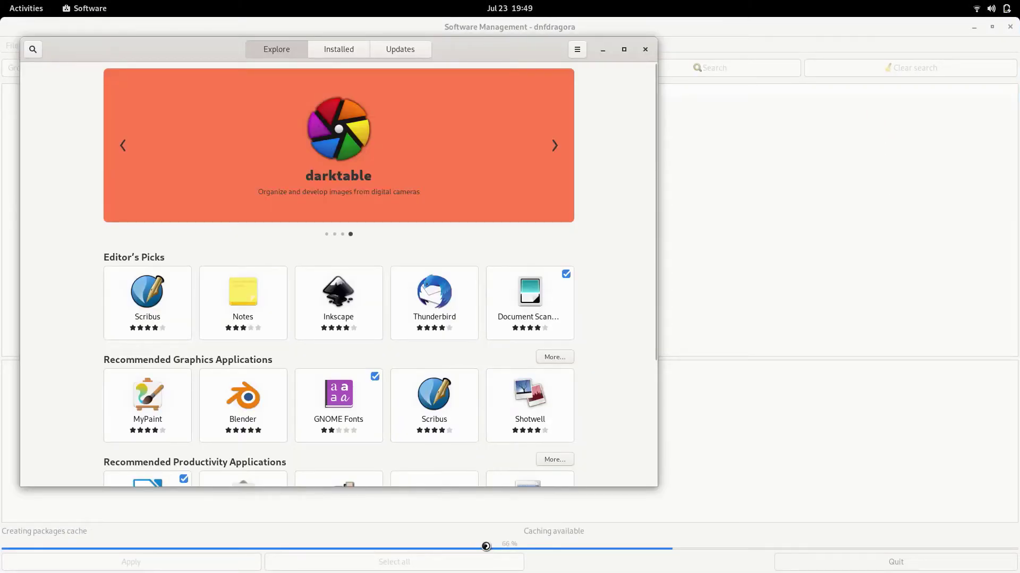
pyautogui.write('dnfdragora')
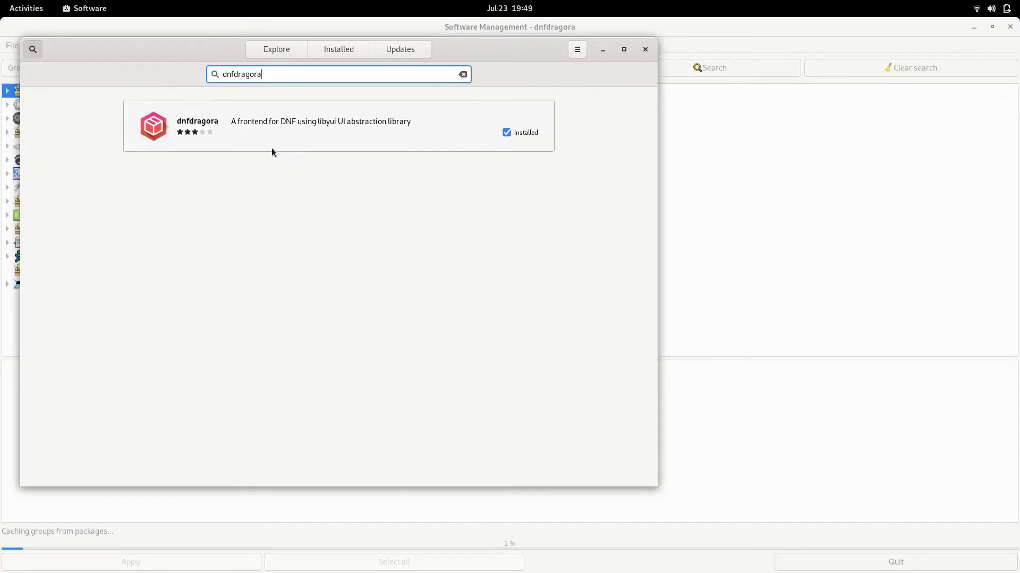
pyautogui.click(301, 109)
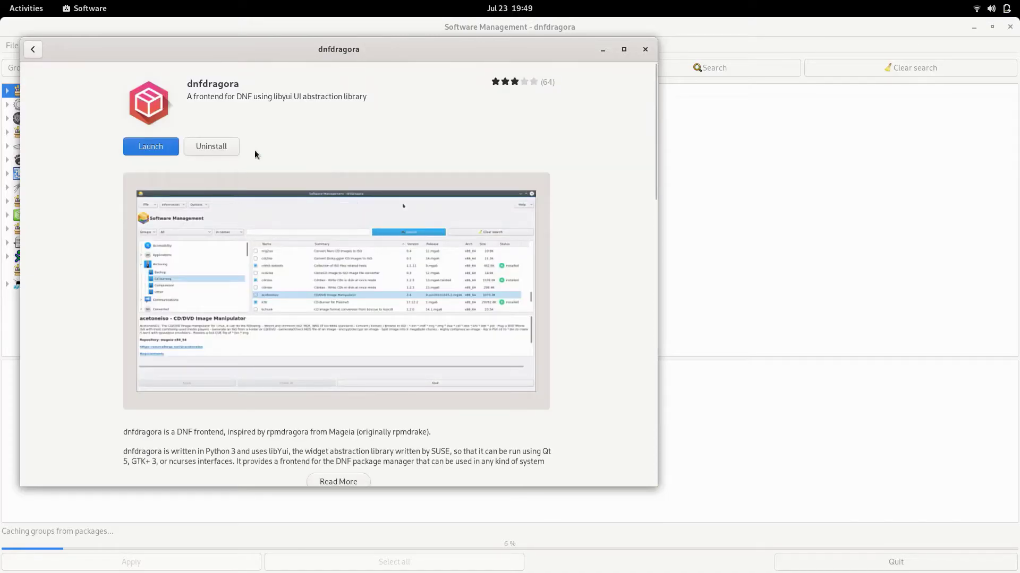
pyautogui.click(645, 49)
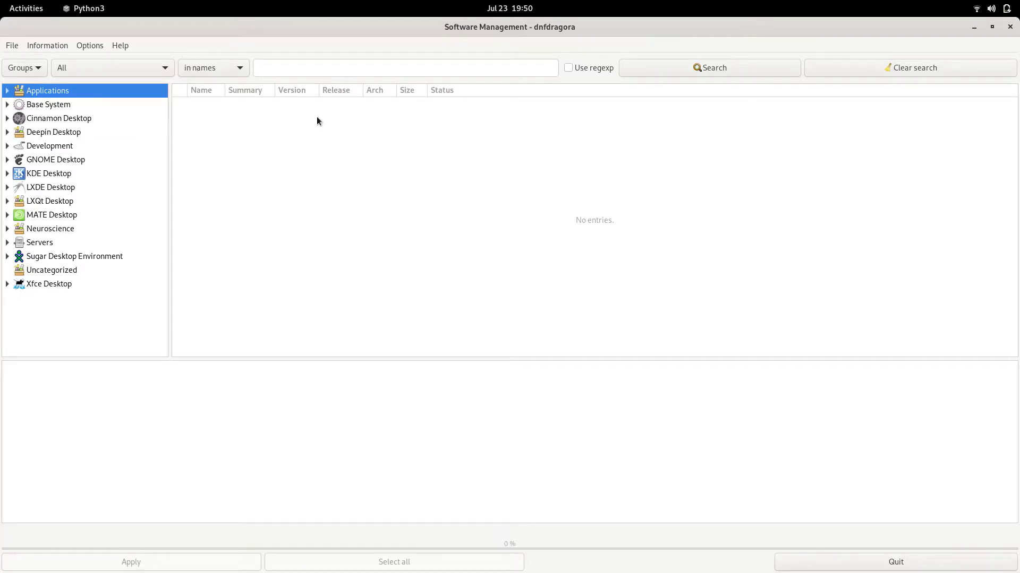
# Filter to installed packages and browse Design Suite, Audio Production, Firefox, Graphics, and Sound and Video
pyautogui.click(91, 66)
pyautogui.click(89, 87)
pyautogui.click(7, 95)
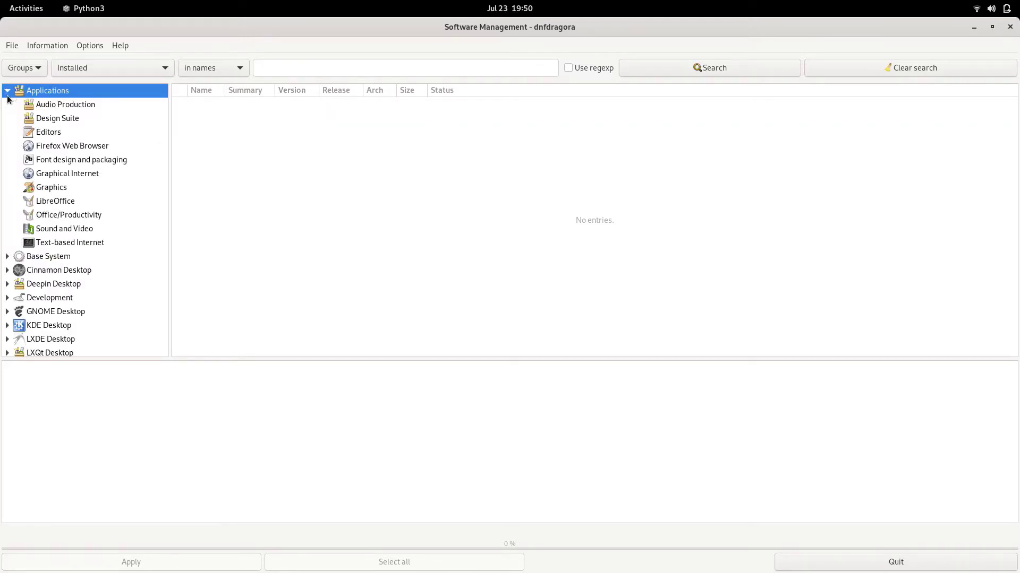
pyautogui.click(37, 118)
pyautogui.click(44, 107)
pyautogui.click(53, 146)
pyautogui.click(60, 190)
pyautogui.click(53, 230)
# Browse Text-based Internet, Office/Productivity and LibreOffice, then switch the package filter to All
pyautogui.scroll(-2, 60, 220)
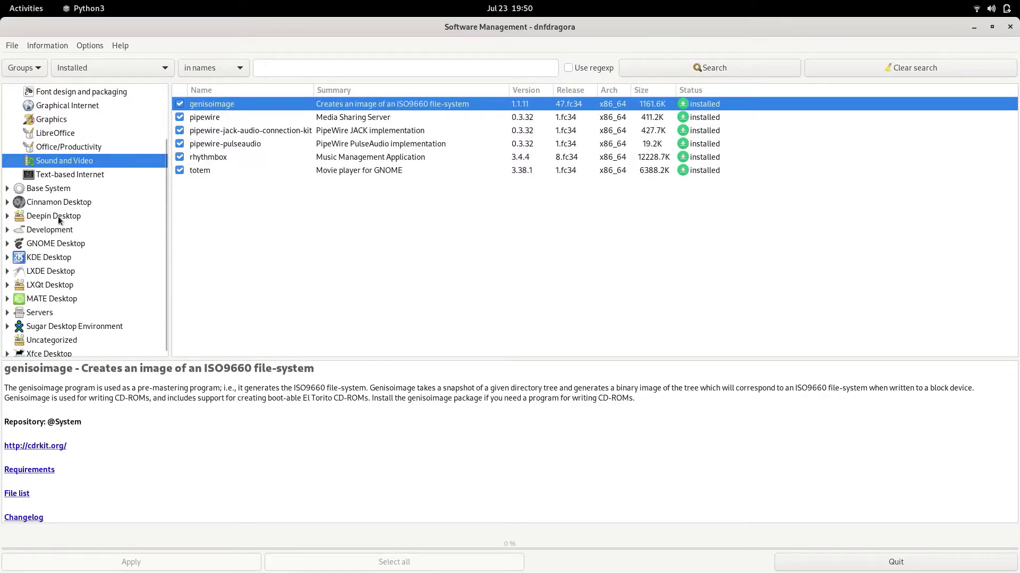
pyautogui.click(40, 177)
pyautogui.click(60, 148)
pyautogui.click(67, 137)
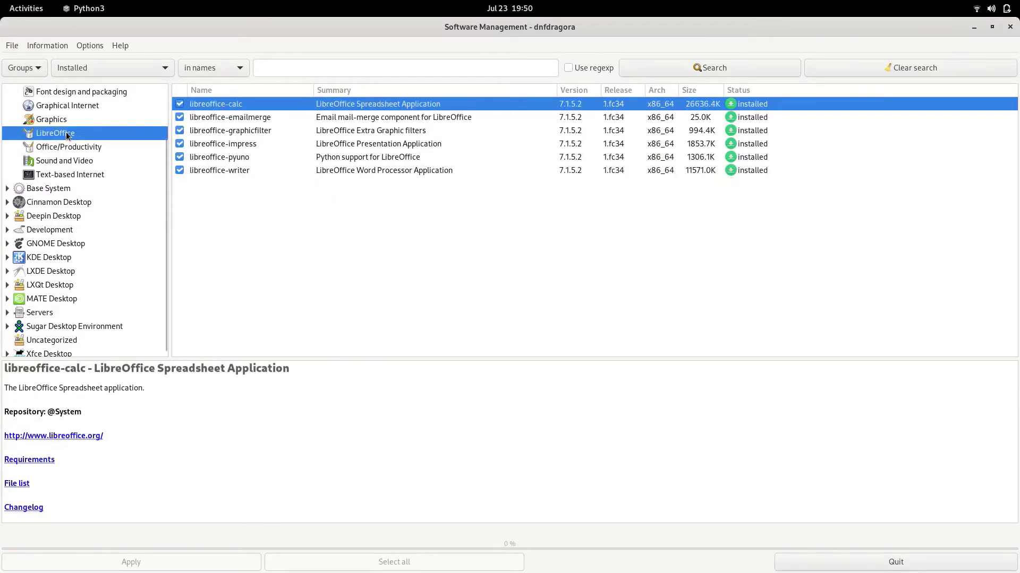
pyautogui.scroll(3, 97, 146)
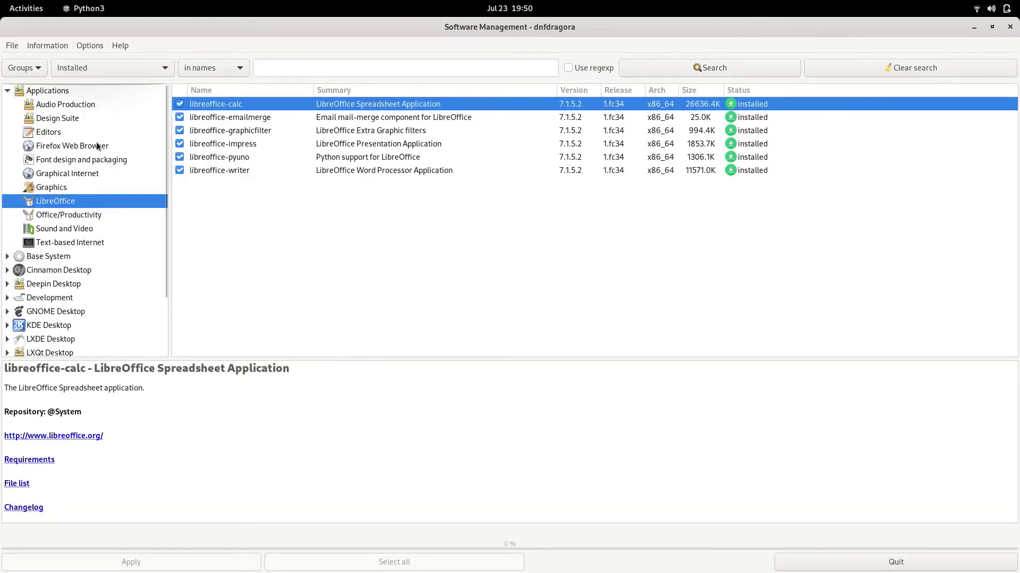
pyautogui.click(104, 77)
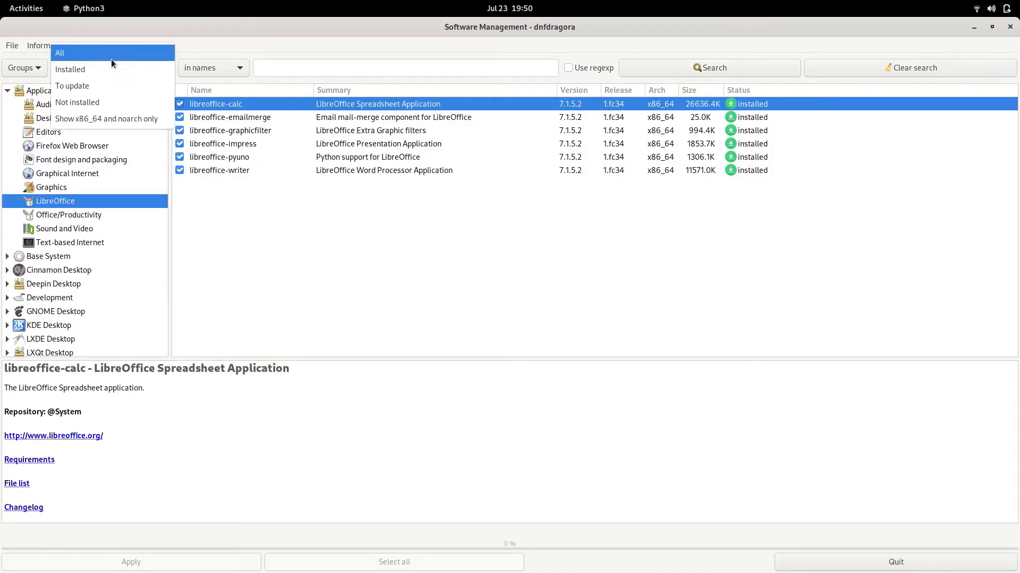
pyautogui.click(111, 59)
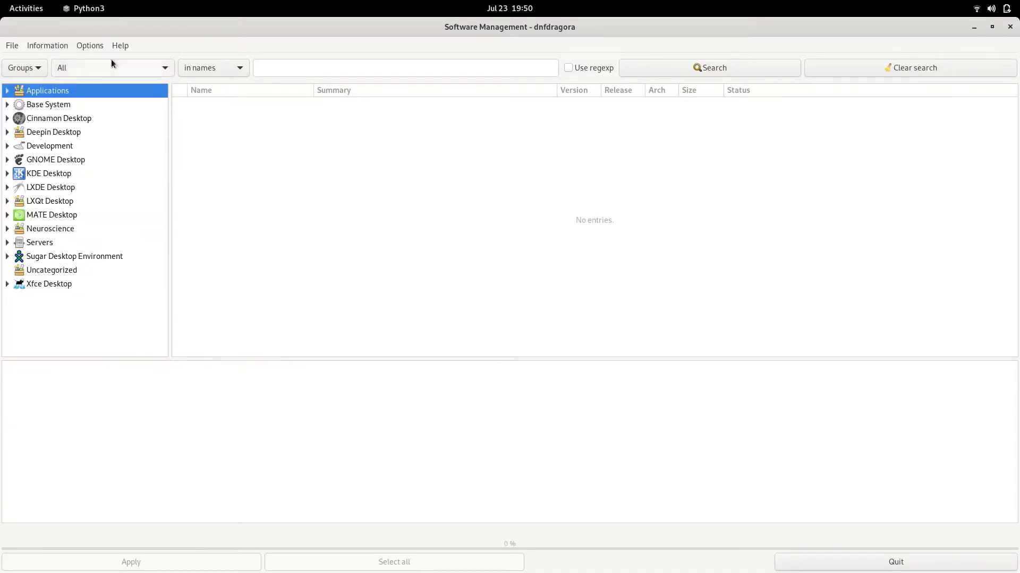
# Search packages for 'kdenlive' and tick the kdenlive 21.04.2 row for installation
pyautogui.click(7, 91)
pyautogui.click(344, 73)
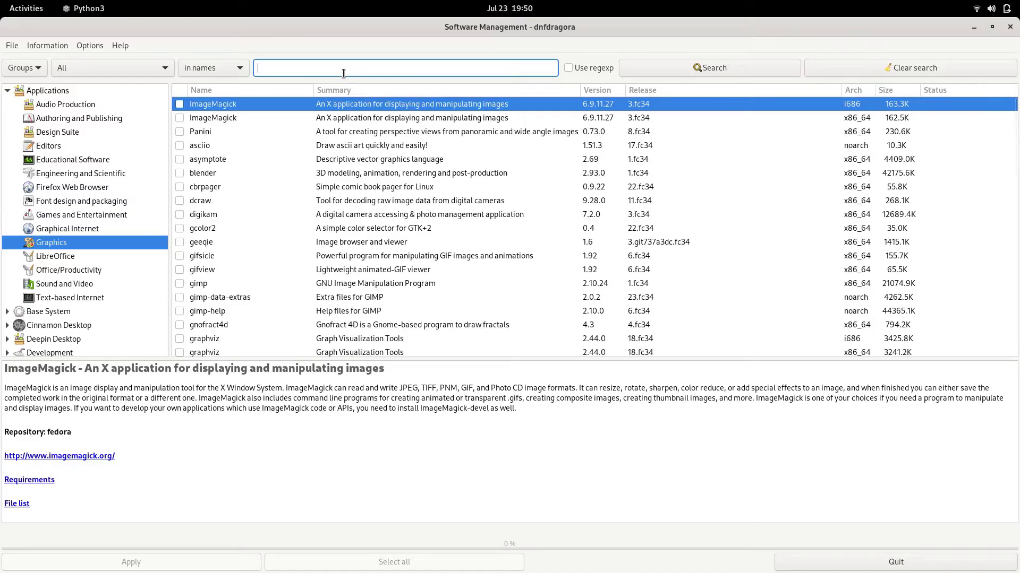
pyautogui.write('kdenlive')
pyautogui.press('Return')
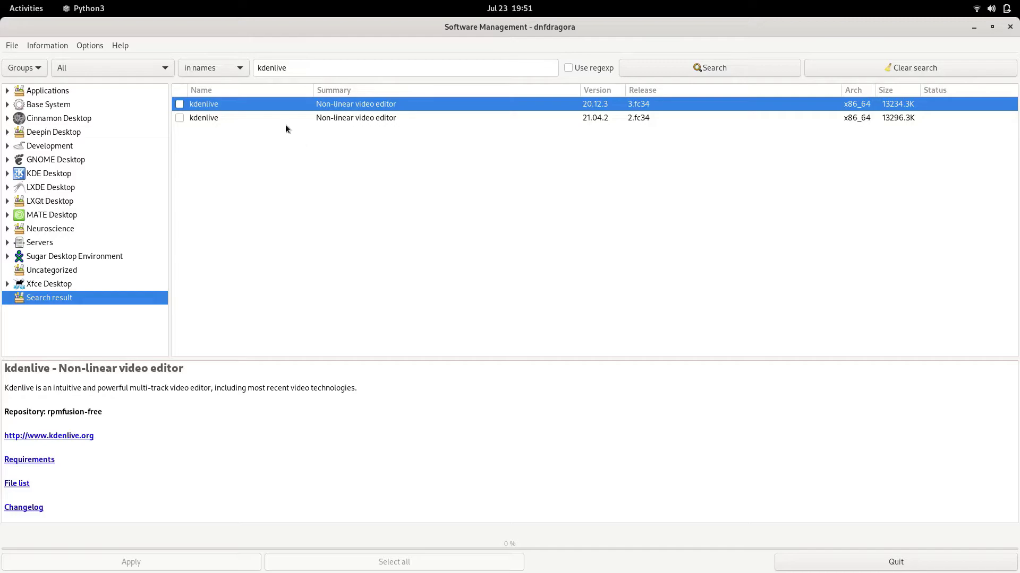
pyautogui.click(186, 118)
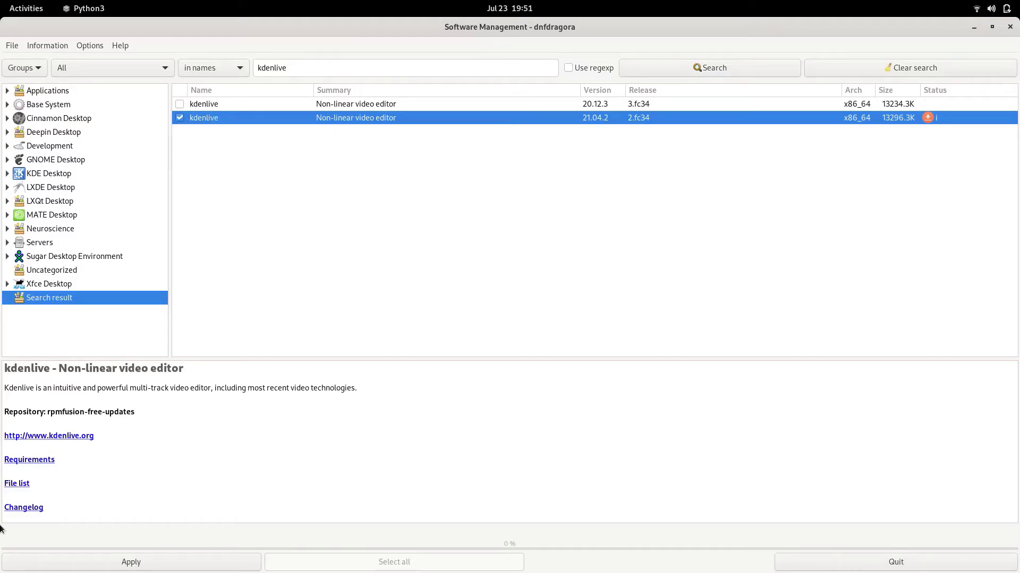
# Apply the Kdenlive installation, accept the dependency list, and authorise it with the administrator password
pyautogui.click(82, 555)
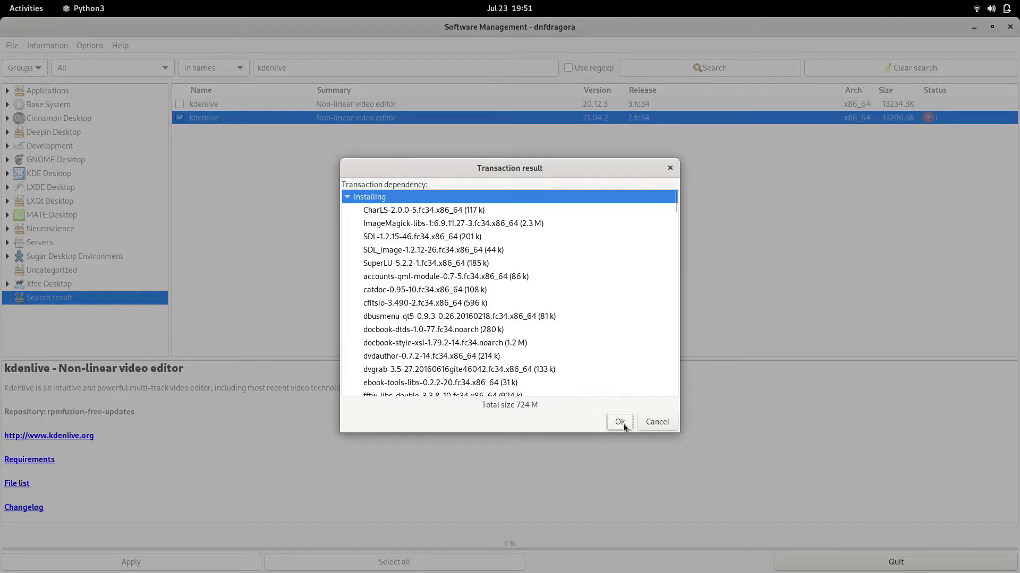
pyautogui.click(621, 422)
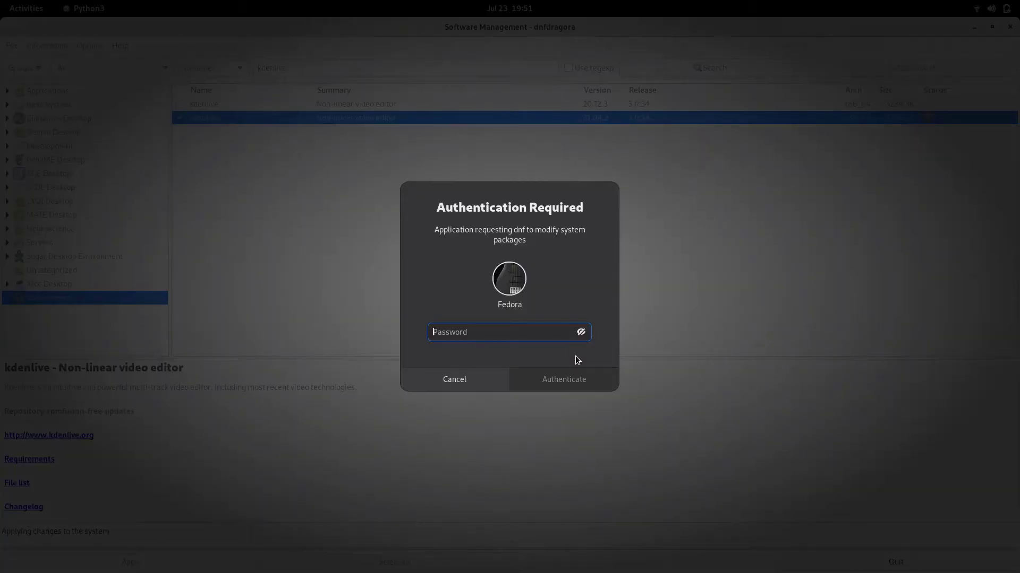
pyautogui.write('fedora')
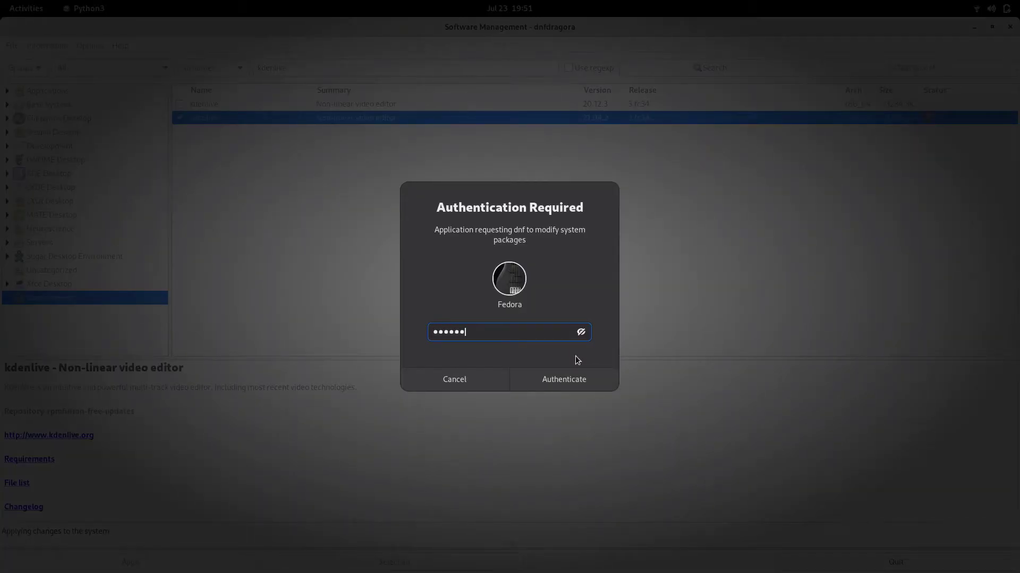
pyautogui.press('Return')
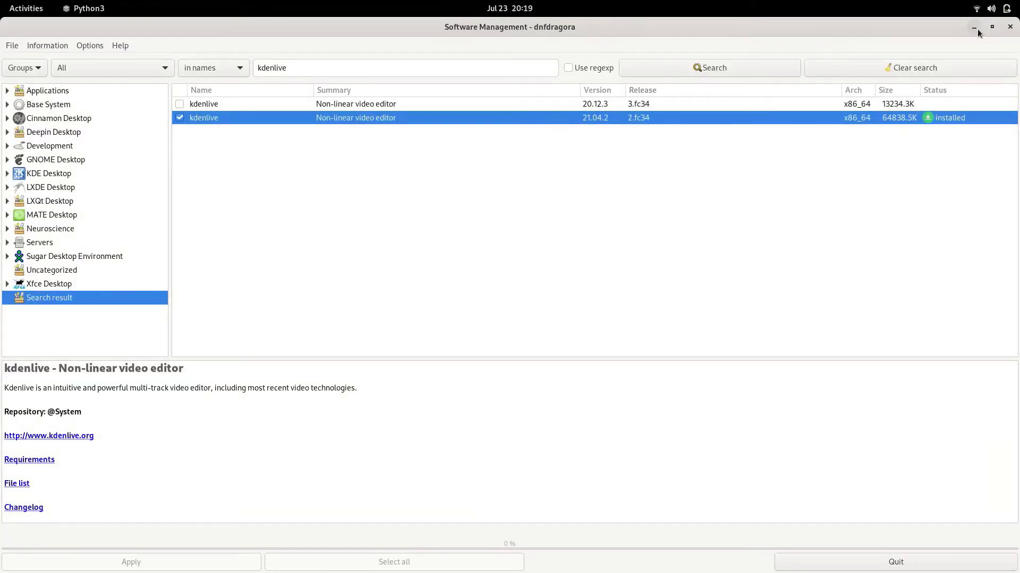
# Minimize dnfdragora and bring up the full applications grid
pyautogui.click(977, 31)
pyautogui.press('super')
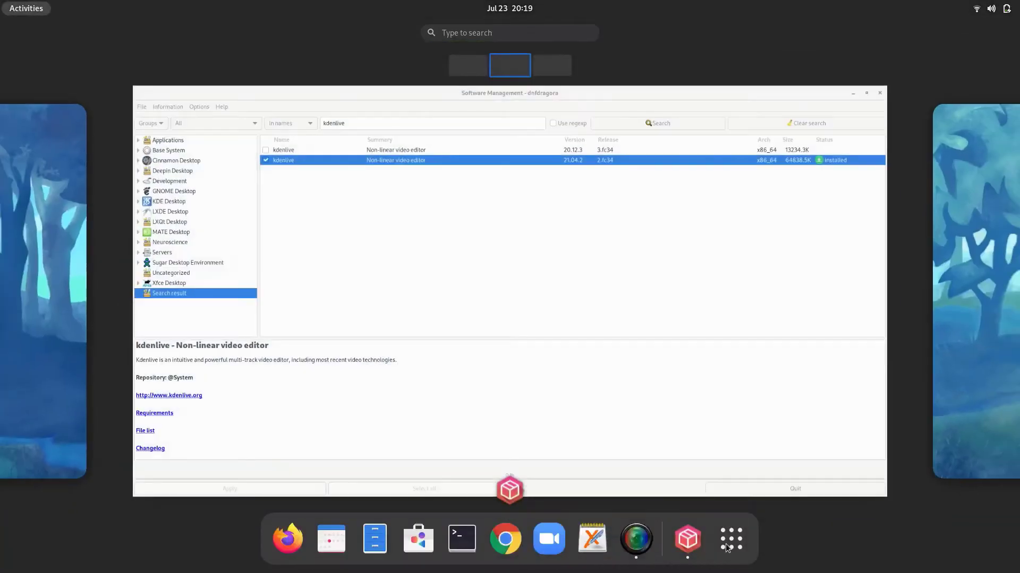
pyautogui.click(730, 554)
# Launch Kdenlive, maximize its window, then quit it from the Kdenlive application menu
pyautogui.click(744, 441)
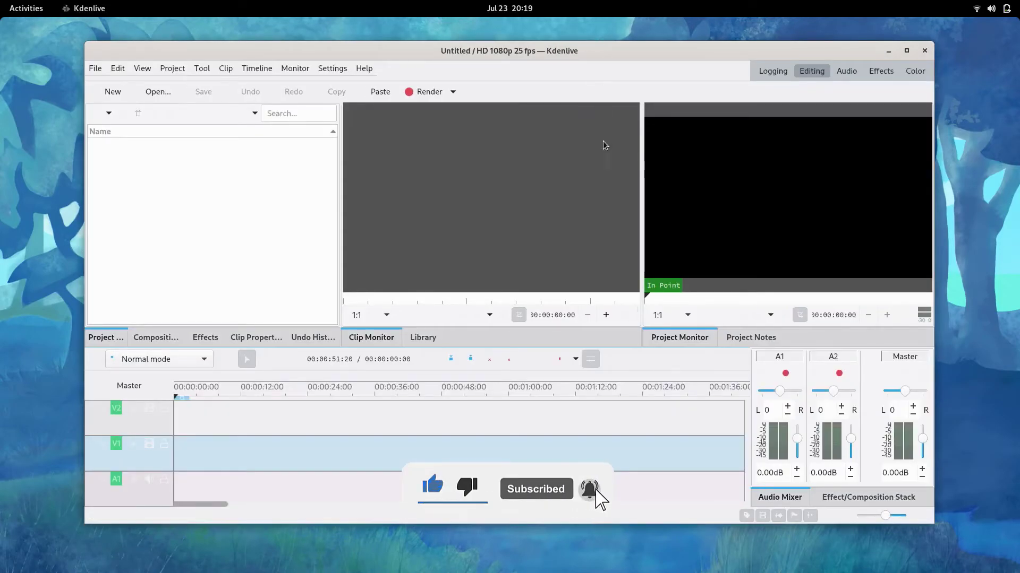
pyautogui.click(901, 53)
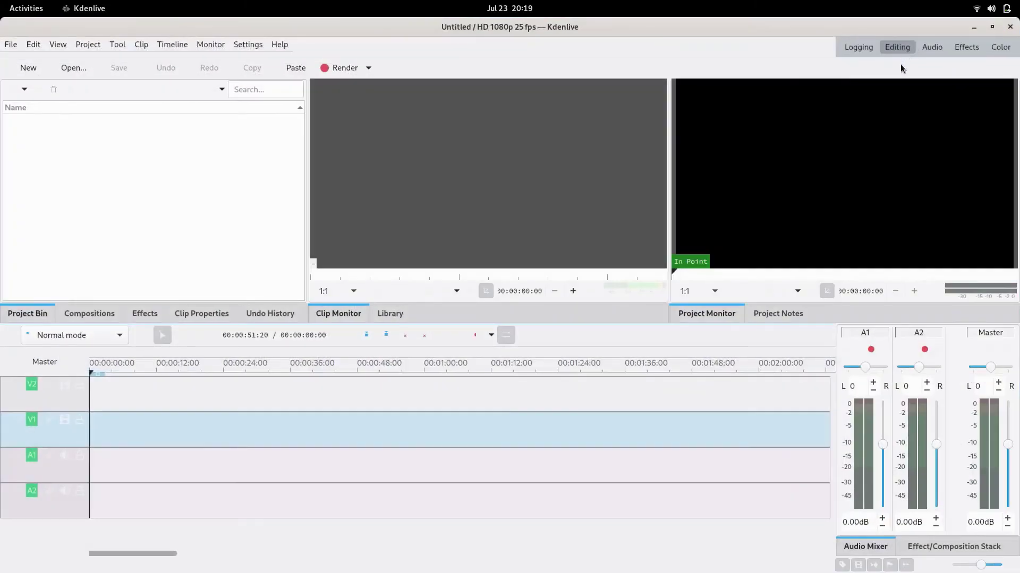
pyautogui.click(85, 8)
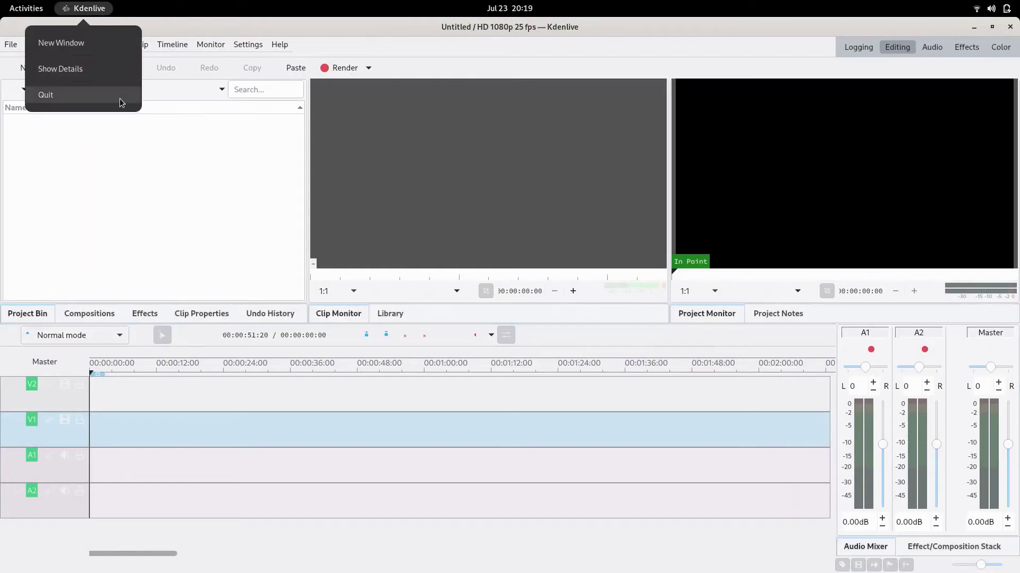
pyautogui.click(120, 99)
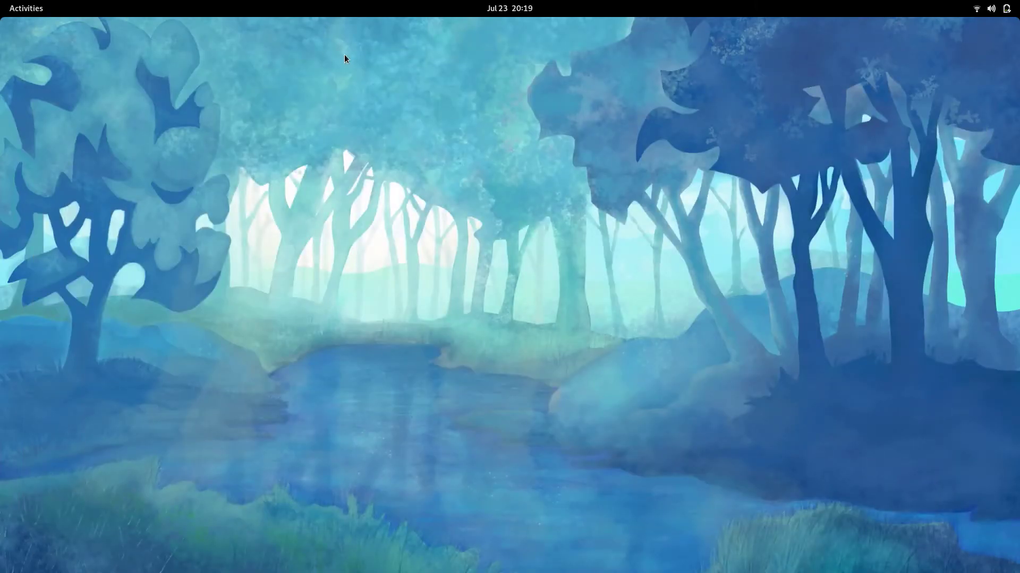
# Search dnfdragora for 'simple screen recorder' and open the installed simplescreenrecorder 0.4.3 details
pyautogui.write('simp')
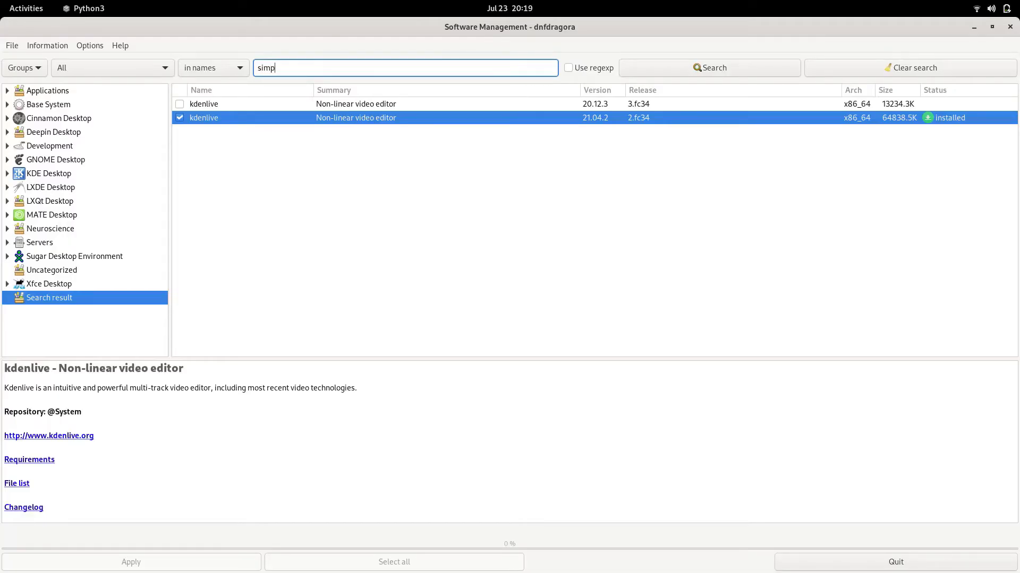
pyautogui.write('lescreen recorder')
pyautogui.press('Return')
pyautogui.click(240, 205)
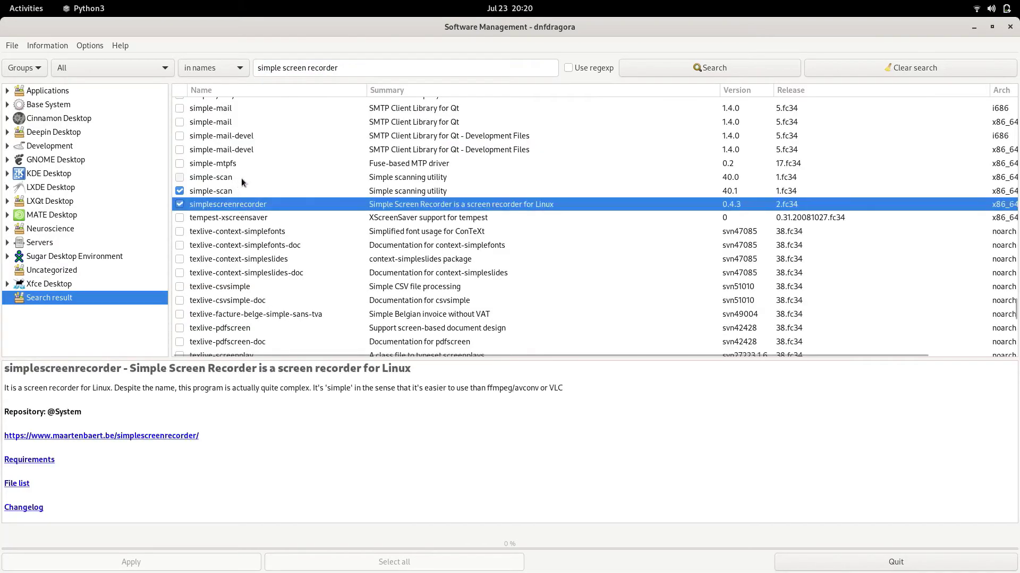